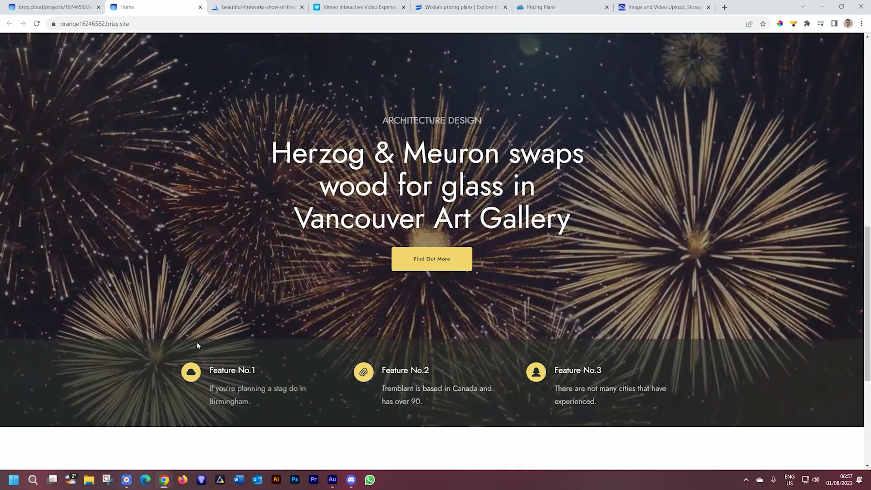
- In the Best Street Coffee Shops section's Background settings, change the type from image to video
left_click(73, 8)
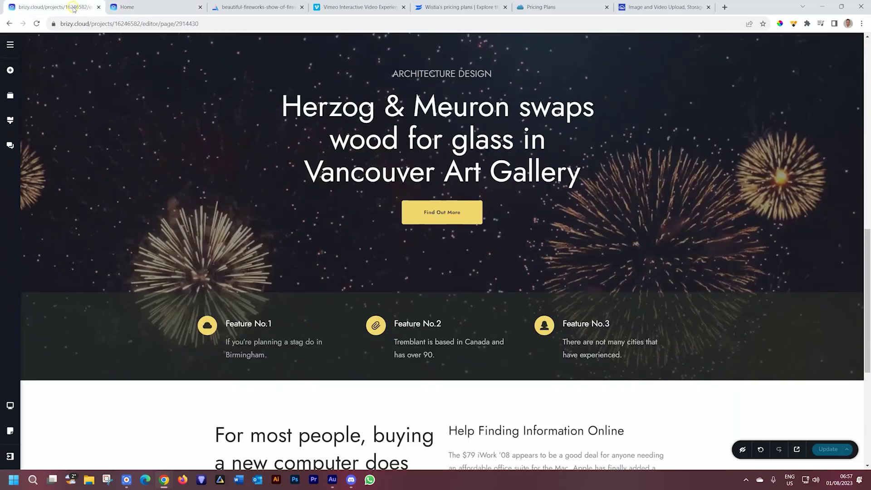
scroll(376, 214, "down", 15)
scroll(385, 221, "up", 3)
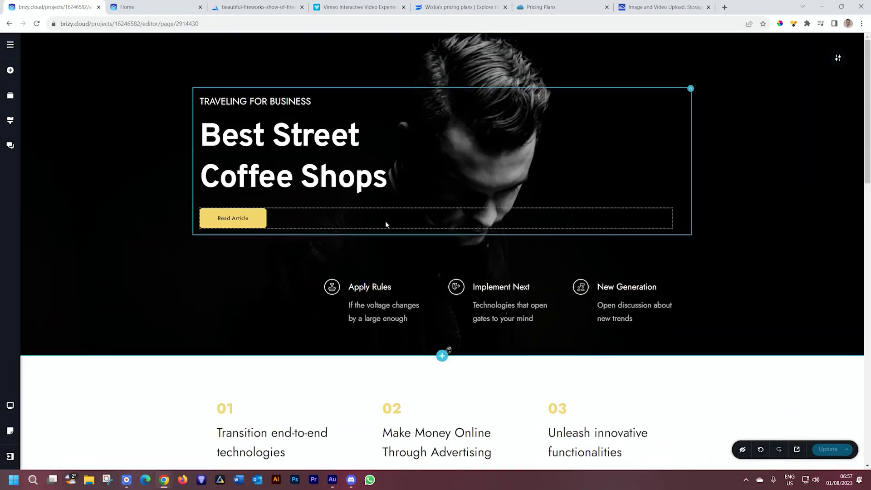
left_click(841, 59)
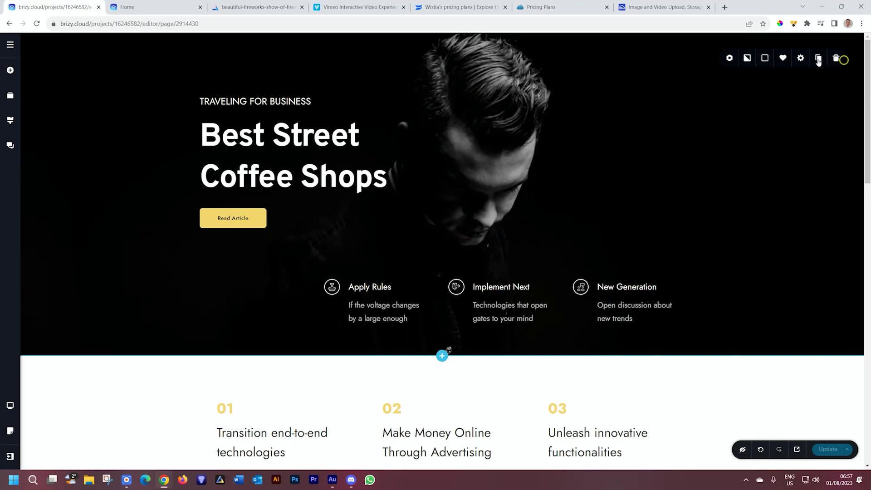
left_click(747, 60)
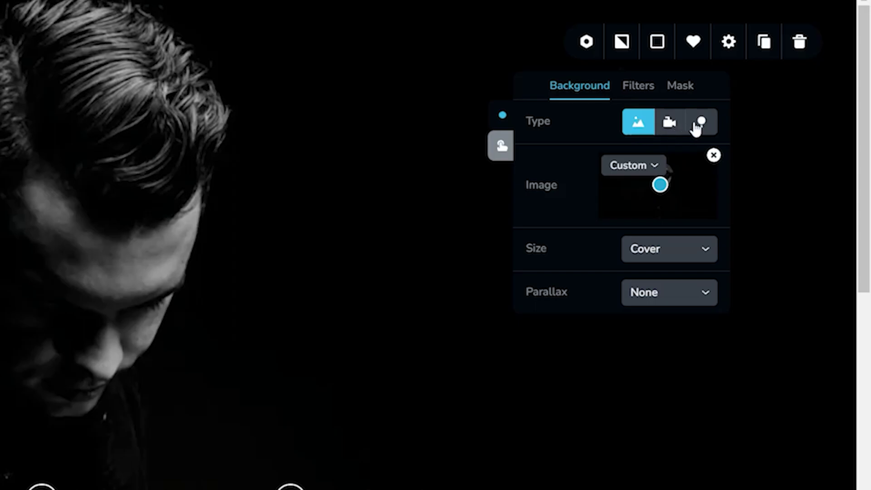
left_click(670, 123)
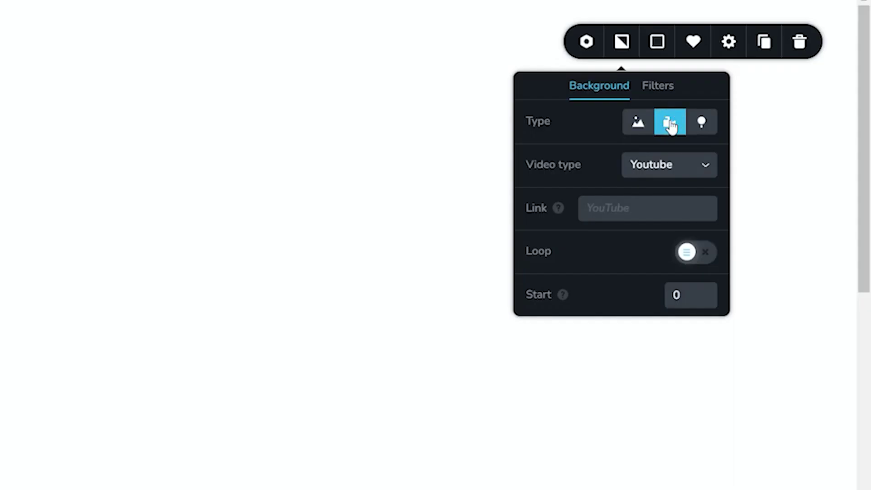
- Choose Vimeo from the video type list as the background source
left_click(686, 166)
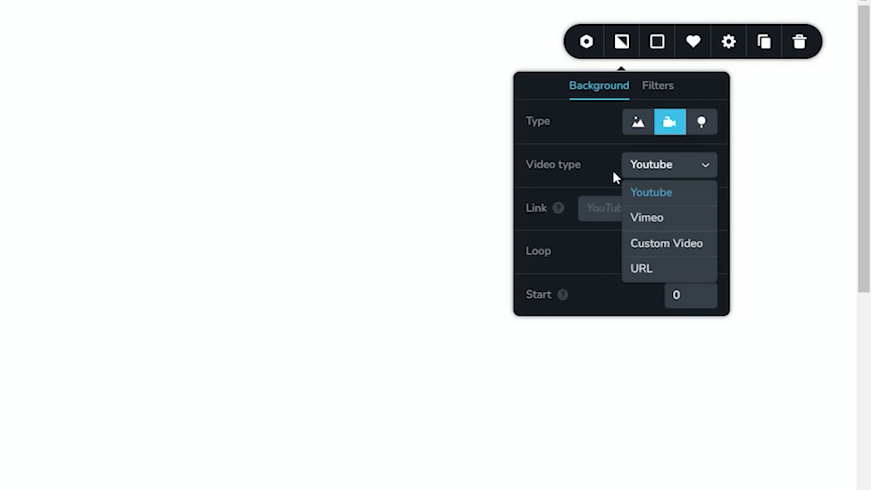
left_click(651, 221)
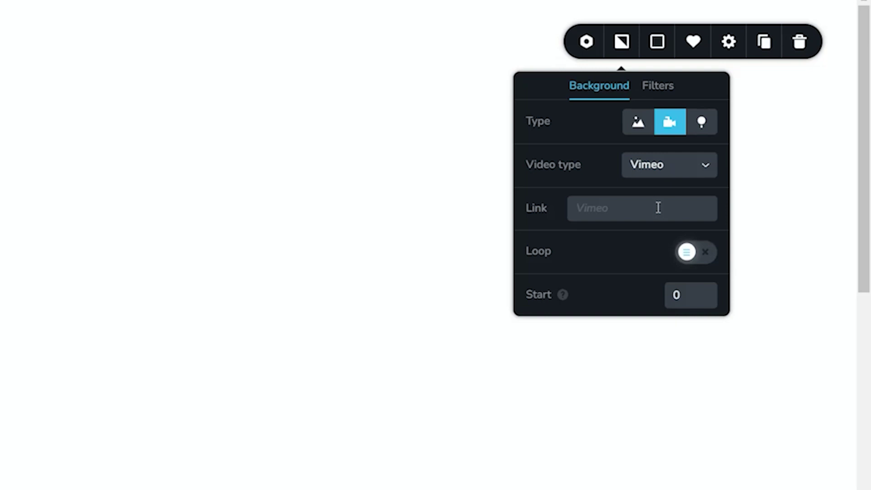
- Reopen the background video type list, leaving Vimeo selected
left_click(657, 171)
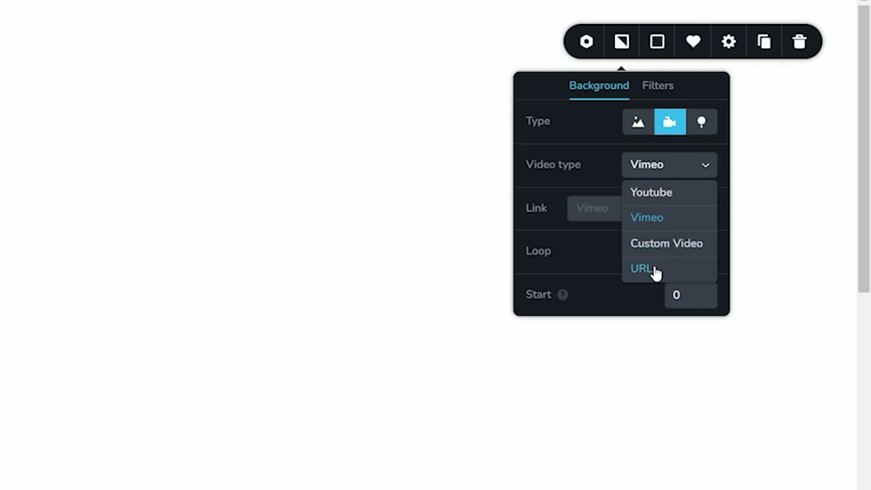
left_click(608, 176)
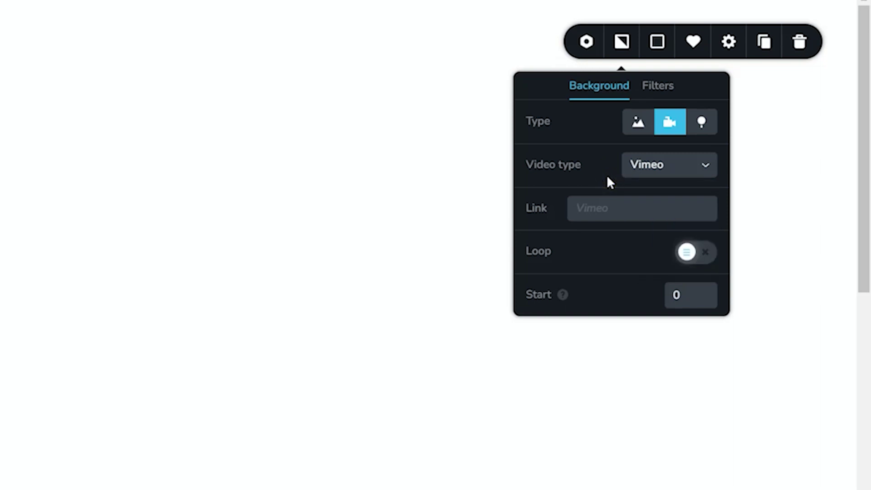
left_click(651, 165)
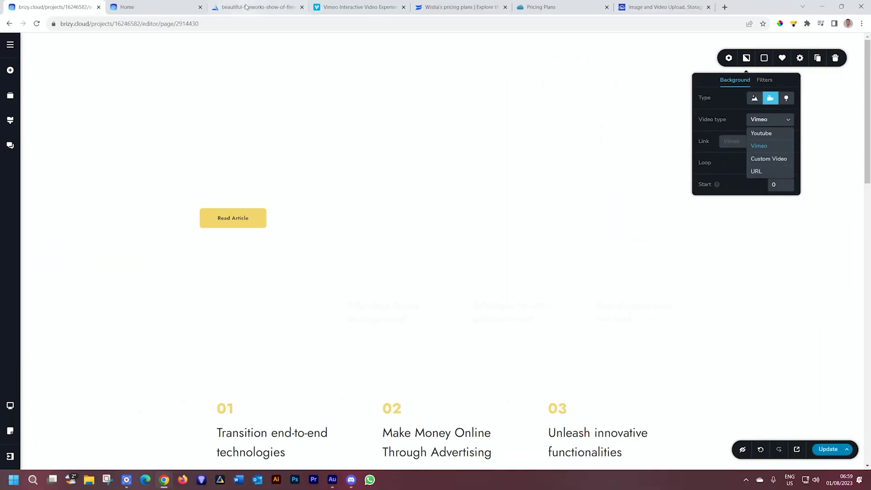
- Check the published fireworks hero, close the video type list, then view Vimeo's homepage
left_click(150, 7)
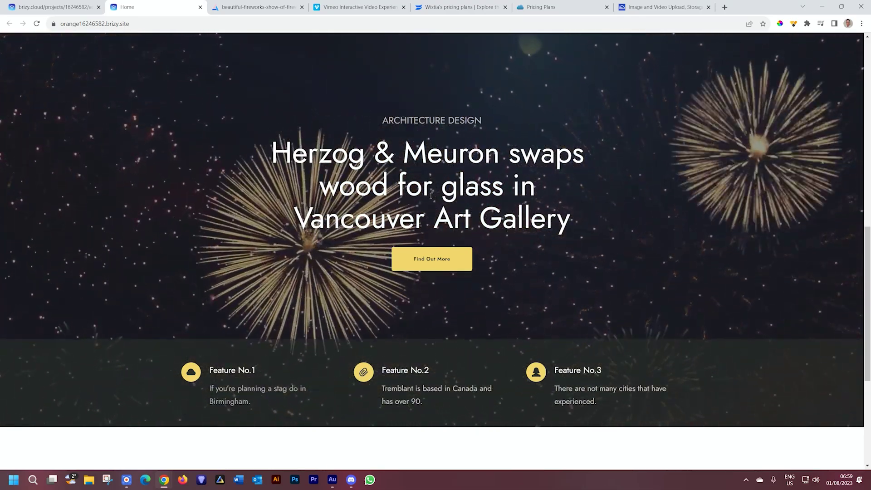
left_click(83, 10)
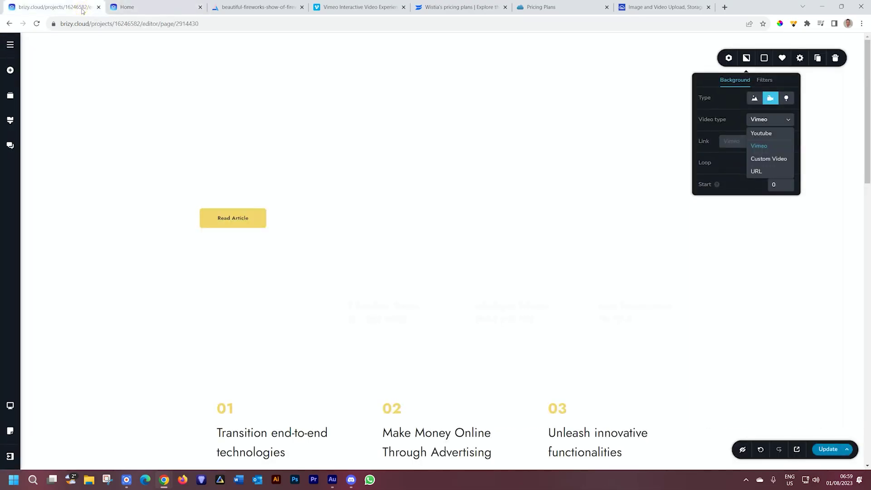
left_click(737, 104)
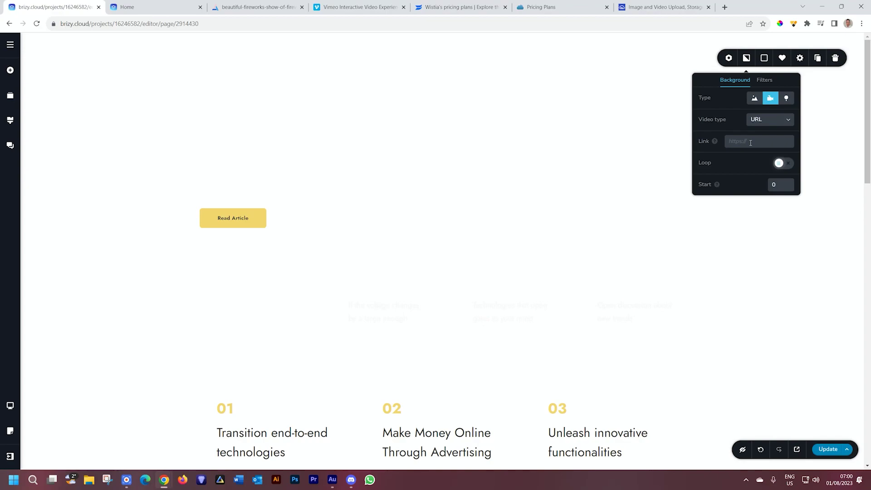
left_click(366, 11)
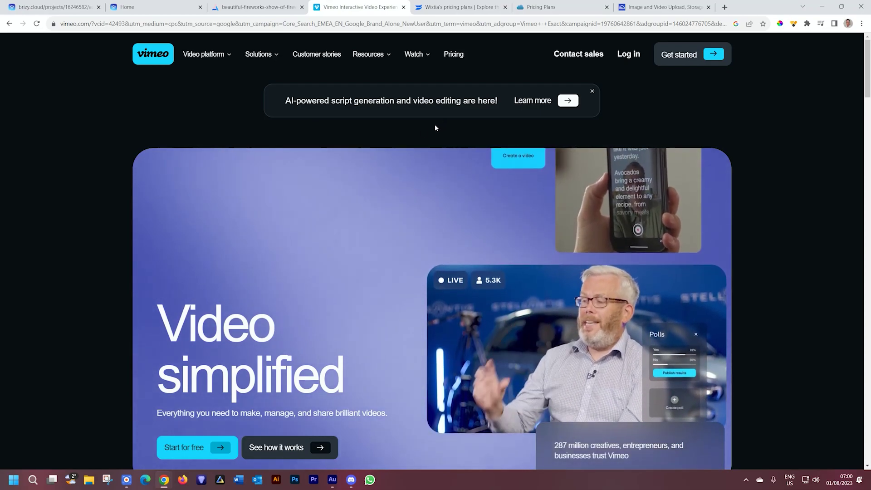
- Compare Wistia's pricing with Publitio's Free, Premium US$ 9 and Business US$ 90 plans
left_click(465, 7)
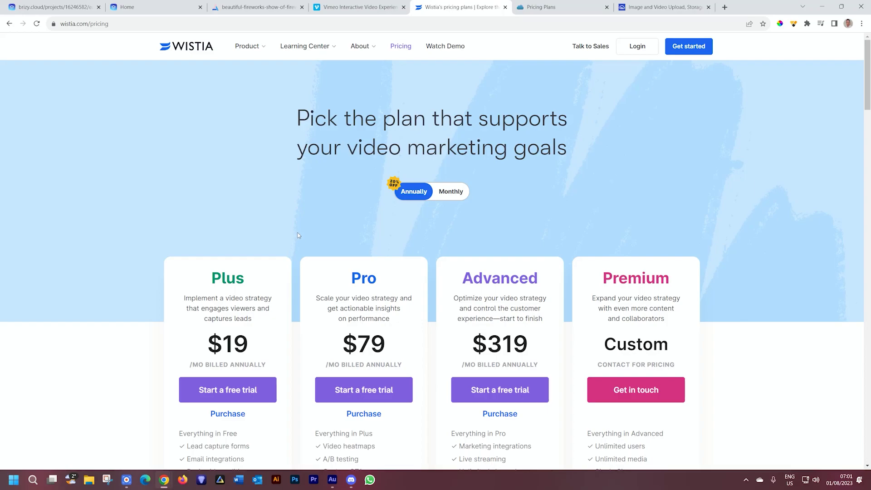
left_click(590, 9)
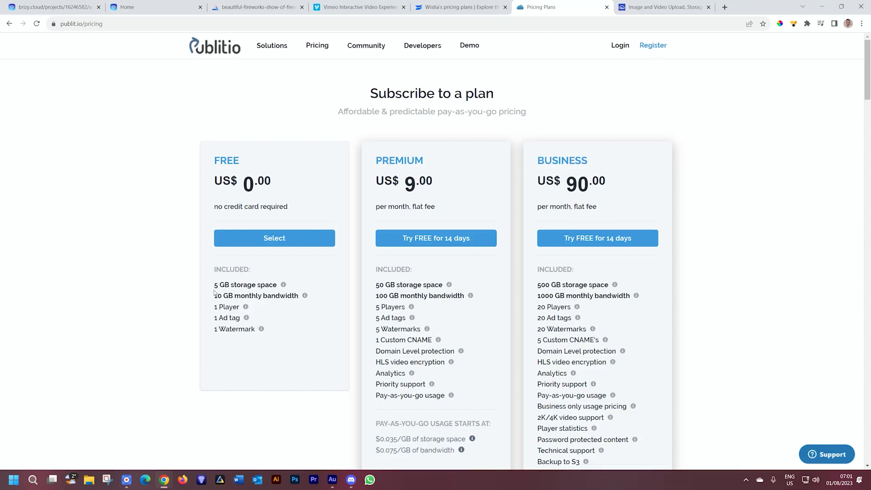
left_click(131, 9)
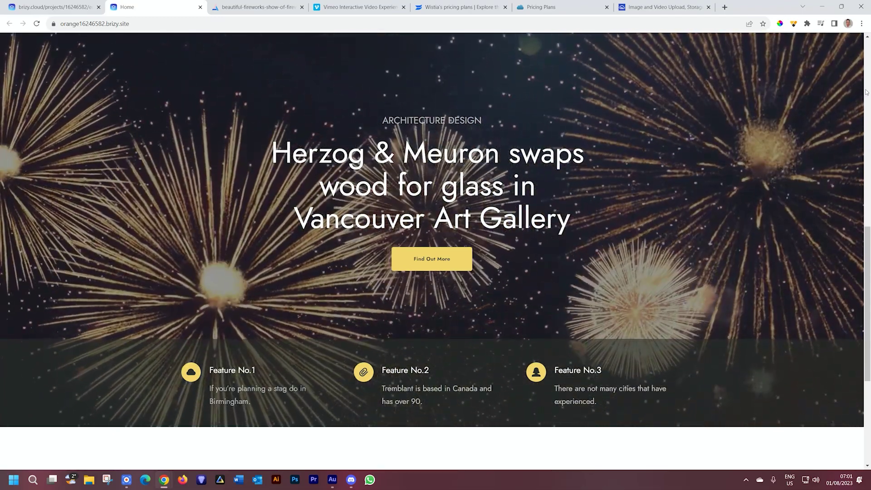
- Revisit Publitio pricing and Cloudinary's homepage, then bring up Adilo's beautiful-fireworks video page
left_click(541, 7)
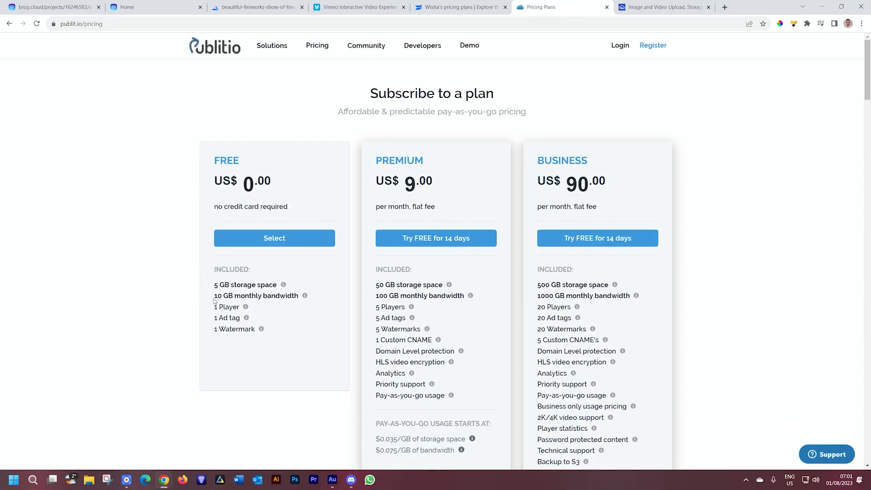
left_click(640, 8)
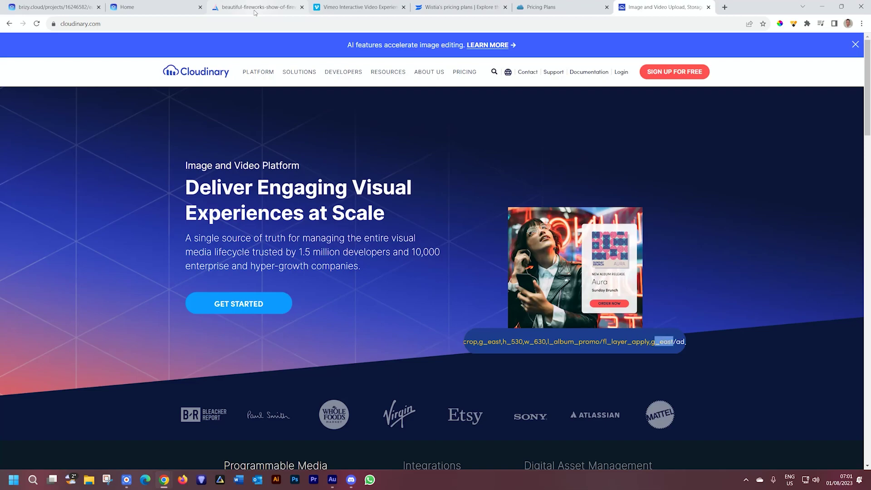
left_click(256, 8)
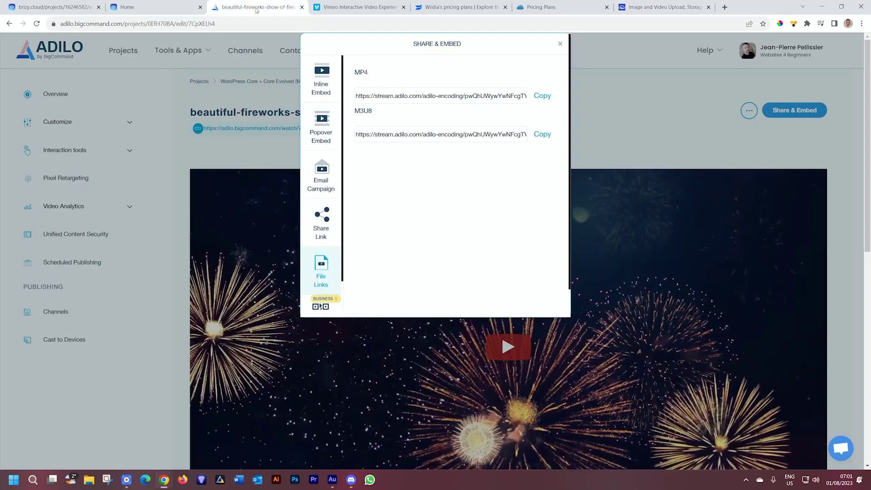
left_click(560, 44)
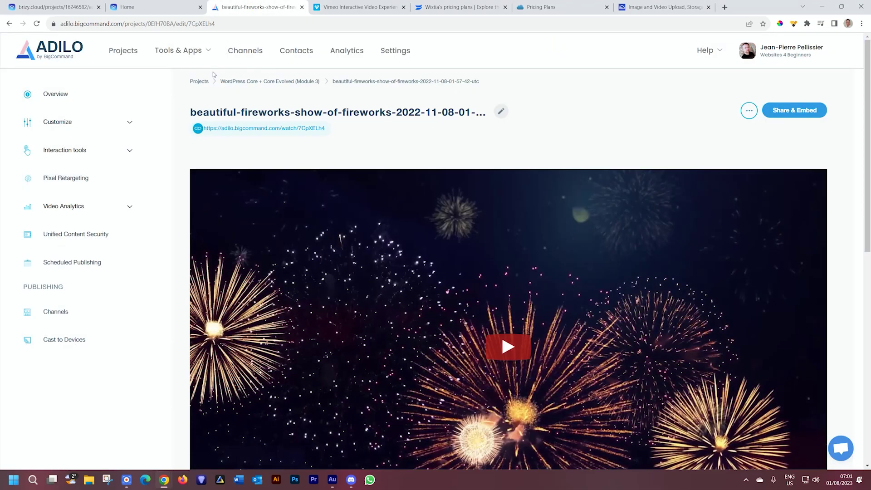
- From Adilo's projects list, open WordPress Core + Core Evolved (Module 3) to see its three videos
left_click(129, 54)
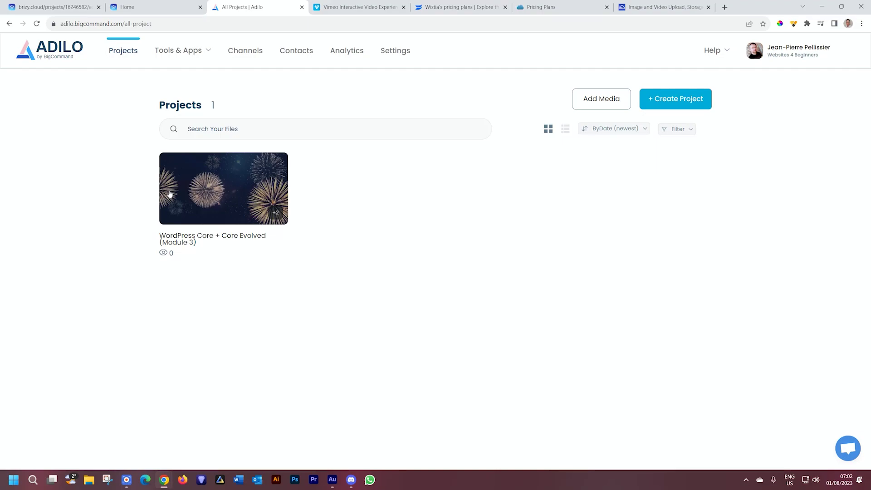
left_click(187, 243)
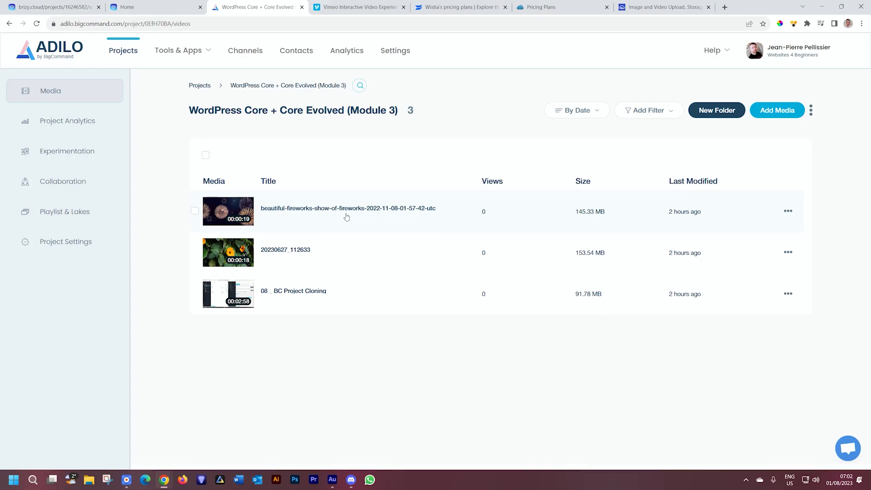
- Open the 20230627_112633 flower video's page and preview its watch link and clip
left_click(283, 250)
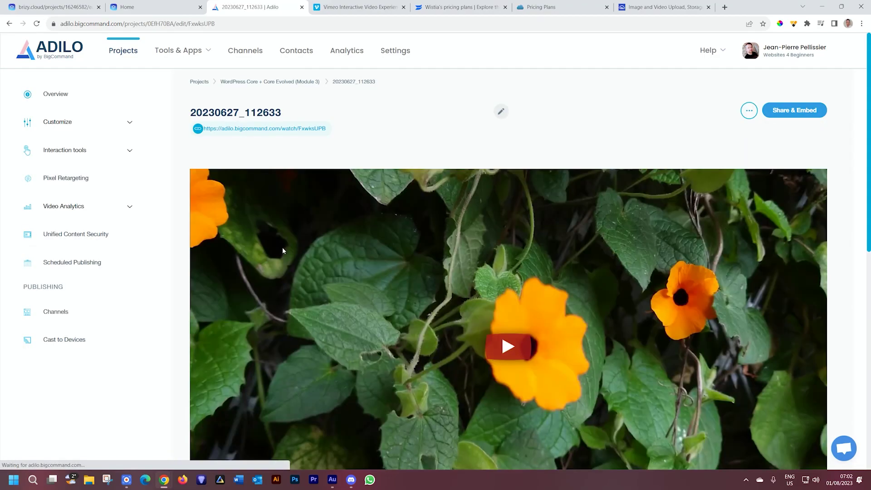
scroll(282, 250, "down", 1)
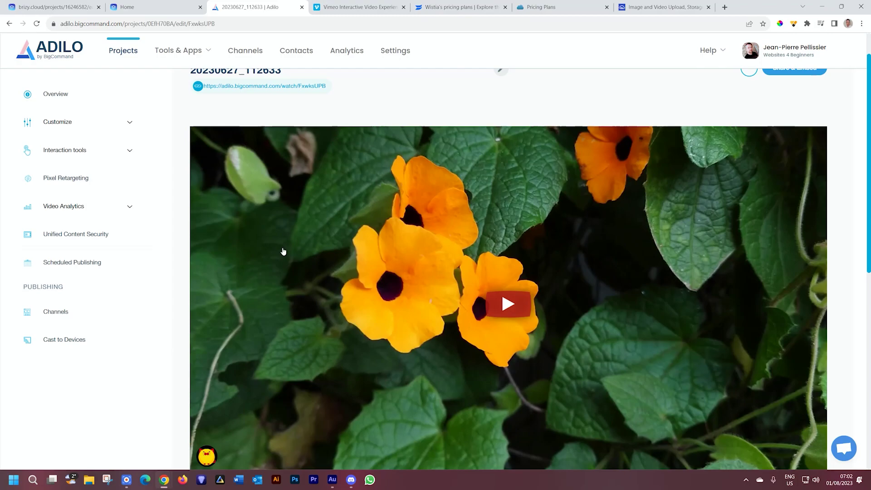
scroll(500, 245, "up", 1)
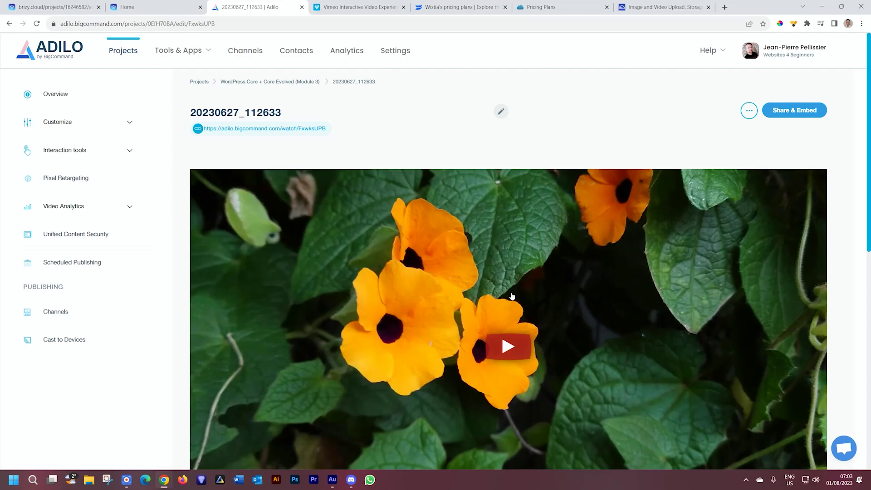
- Copy the flower video's MP4 URL from Share & Embed > File Links
left_click(802, 111)
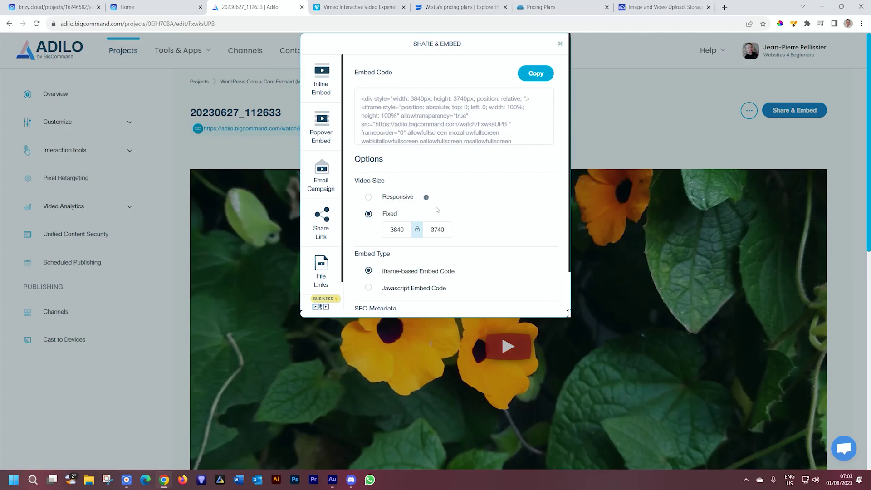
scroll(438, 209, "down", 1)
left_click(326, 234)
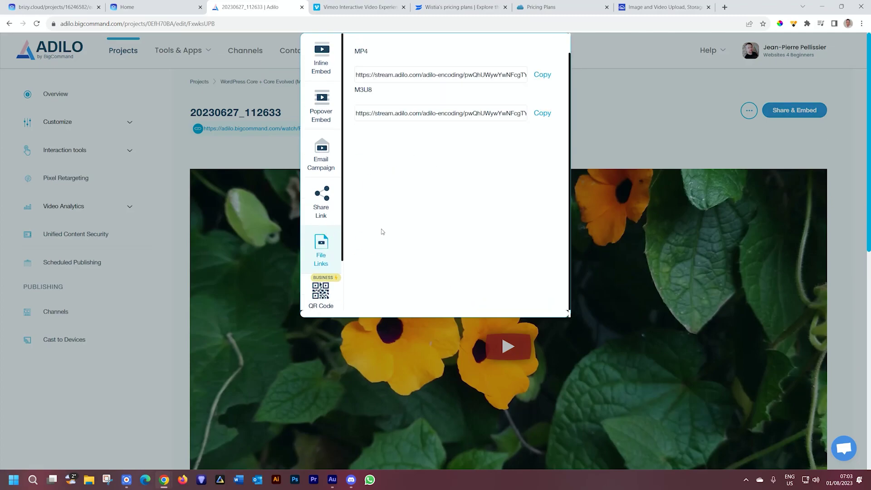
scroll(369, 149, "up", 1)
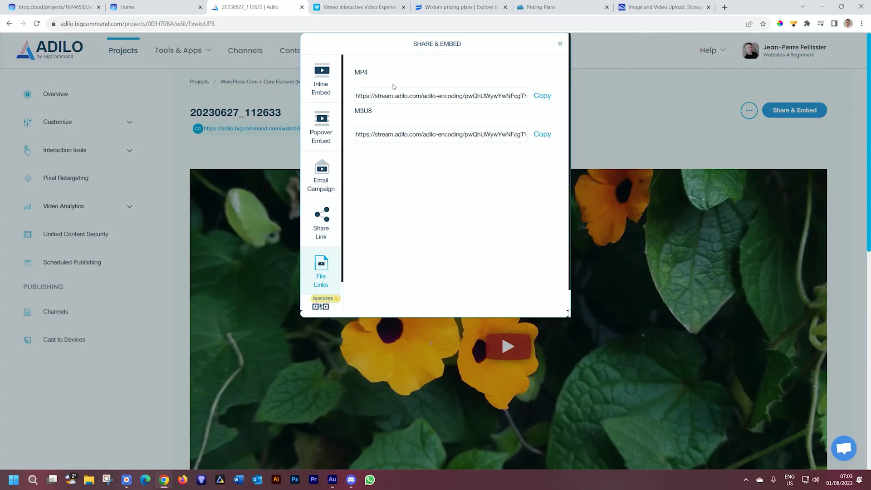
left_click(544, 96)
- Paste the Adilo MP4 URL into the hero's background video Link, enable Loop, and Update
left_click(62, 9)
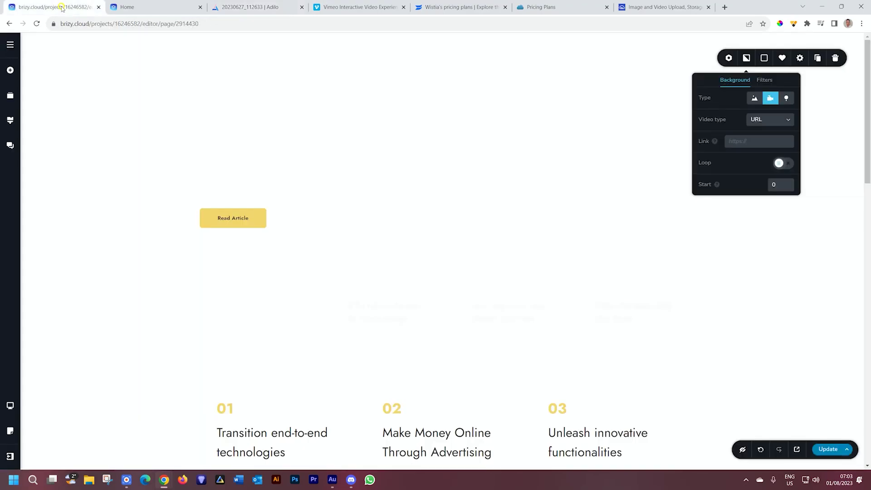
left_click(752, 145)
key("ctrl+v")
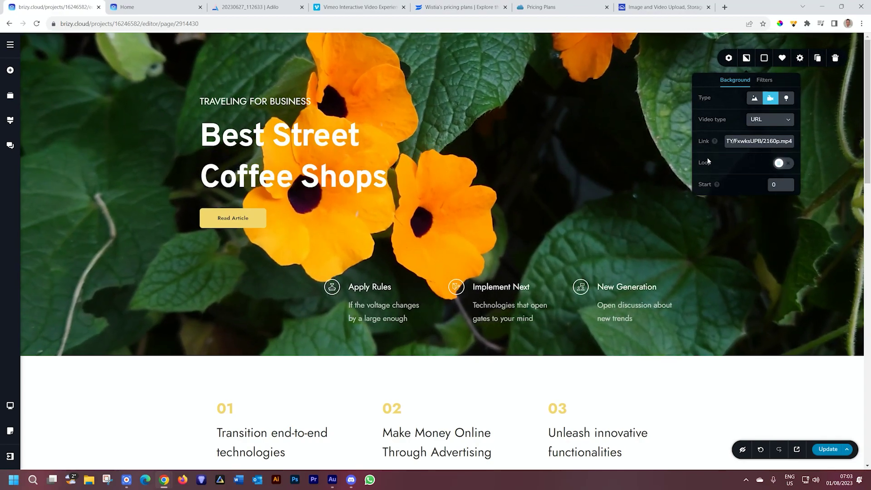
left_click(781, 163)
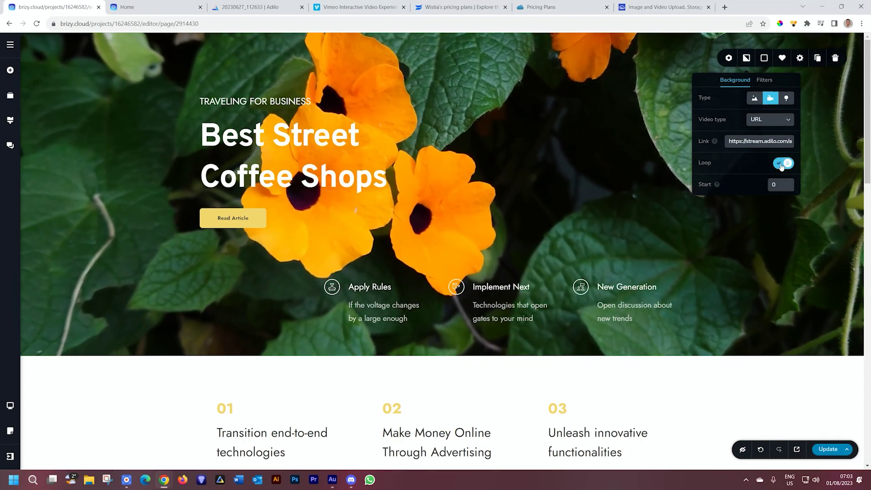
left_click(829, 449)
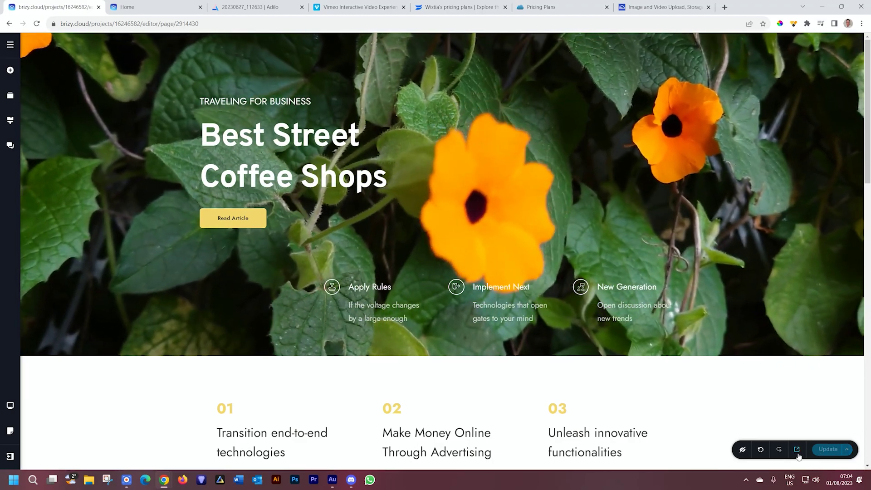
- Preview the published Home page in a new tab to see the hero's looping orange-flower video background
left_click(797, 450)
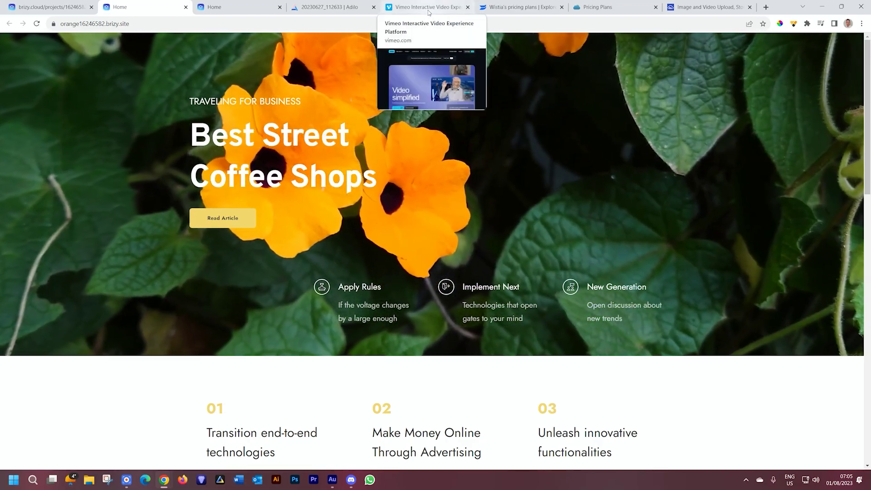
- Look through the open Vimeo, Wistia, Publitio pricing and Cloudinary tabs
left_click(429, 13)
left_click(502, 7)
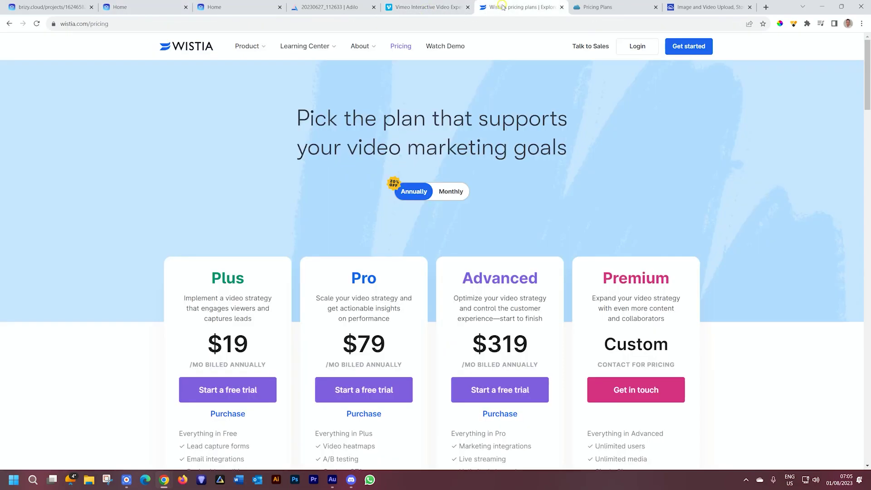
left_click(587, 8)
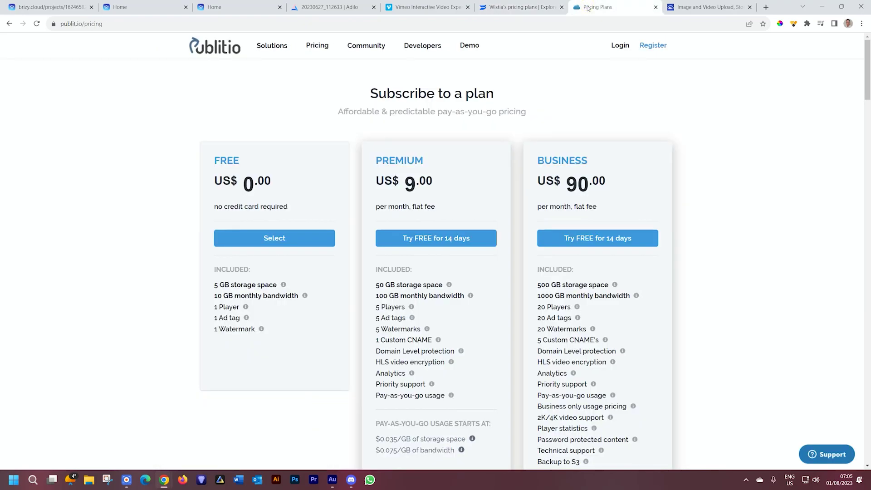
left_click(682, 11)
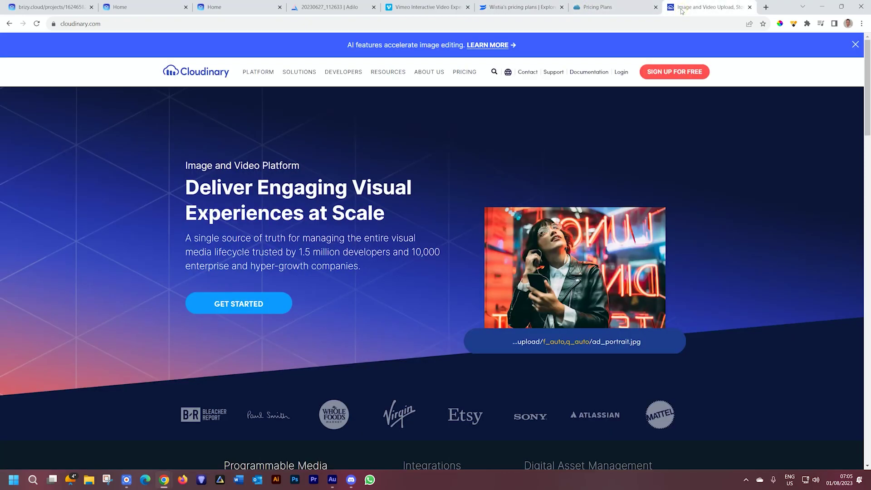
- Close the Share & Embed dialog on the Adilo flower video and return to the published Home page
left_click(308, 10)
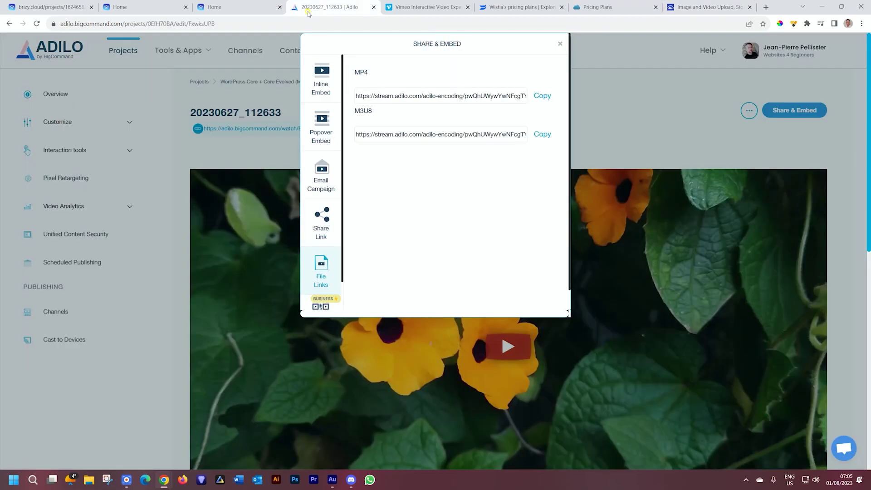
left_click(561, 44)
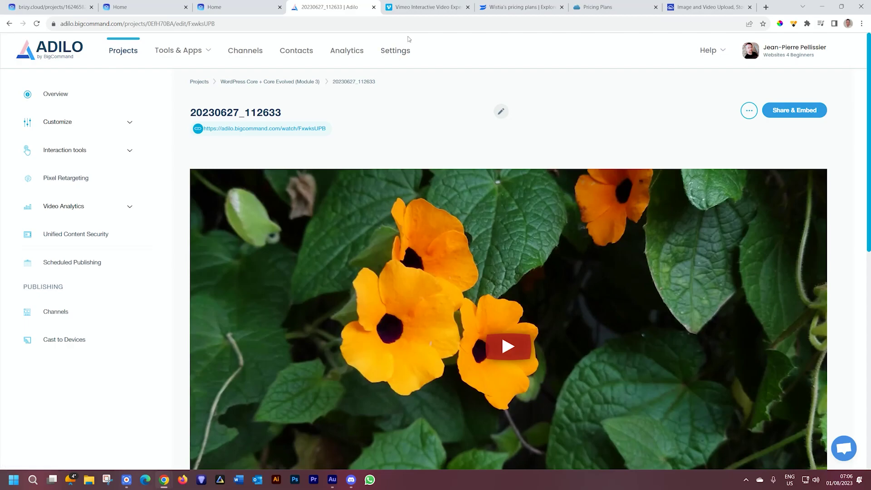
left_click(124, 8)
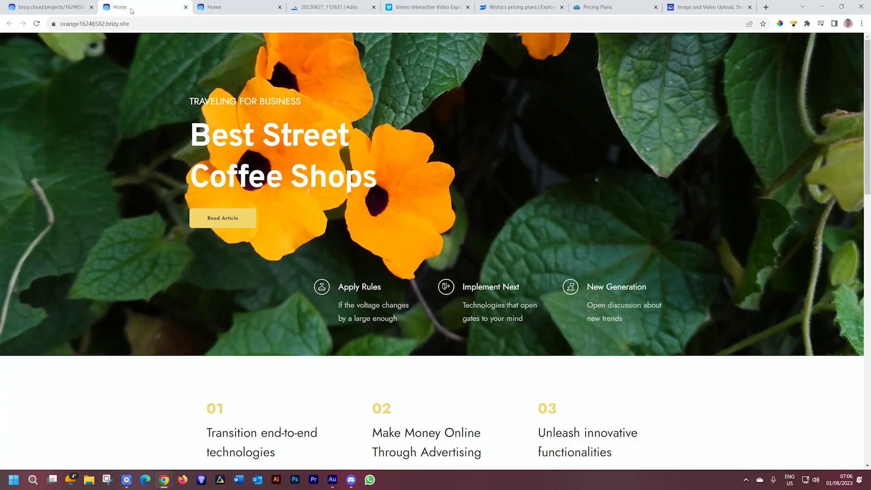